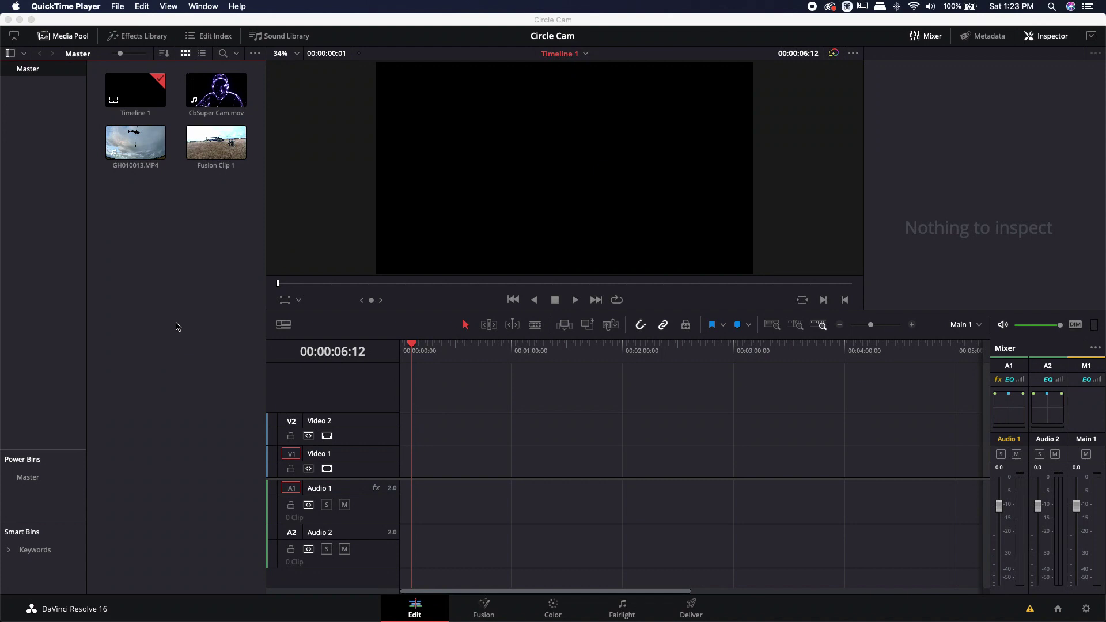
- Bring DaVinci Resolve to the front, showing the Circle Cam project's empty Timeline 1
{"action": "left_click", "coordinate": [179, 324]}
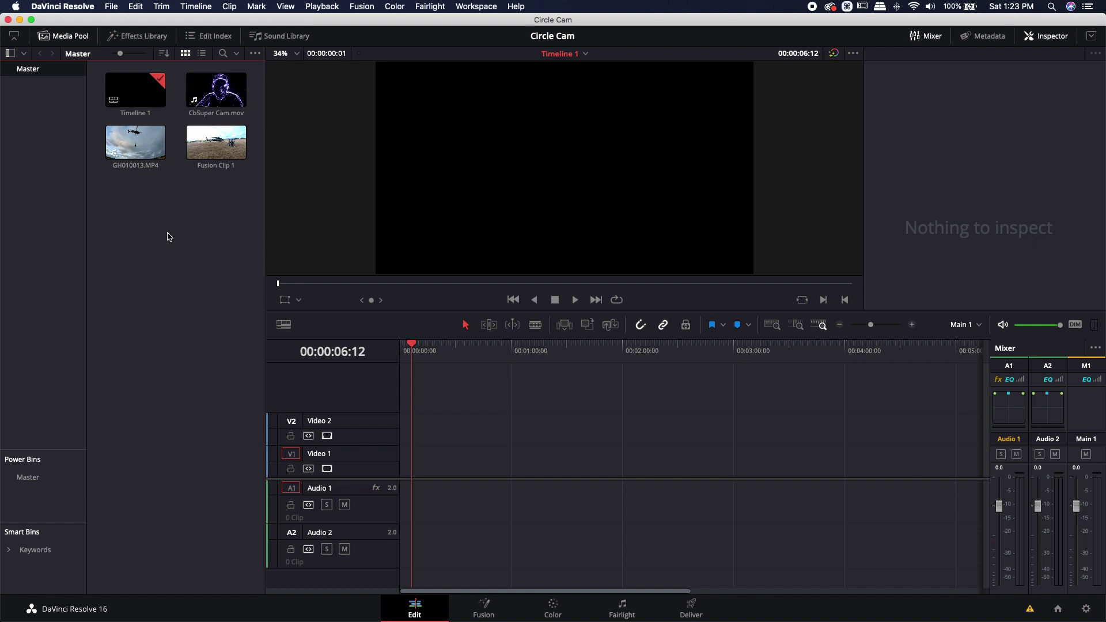
- Place GH010013.MP4 on Video 1 and overlay CbSuper Cam.mov on Video 2 above it
{"action": "left_click_drag", "start_coordinate": [155, 151], "coordinate": [444, 506]}
{"action": "mouse_move", "coordinate": [398, 352]}
{"action": "left_mouse_down"}
{"action": "mouse_move", "coordinate": [537, 354]}
{"action": "mouse_move", "coordinate": [383, 353]}
{"action": "left_mouse_up"}
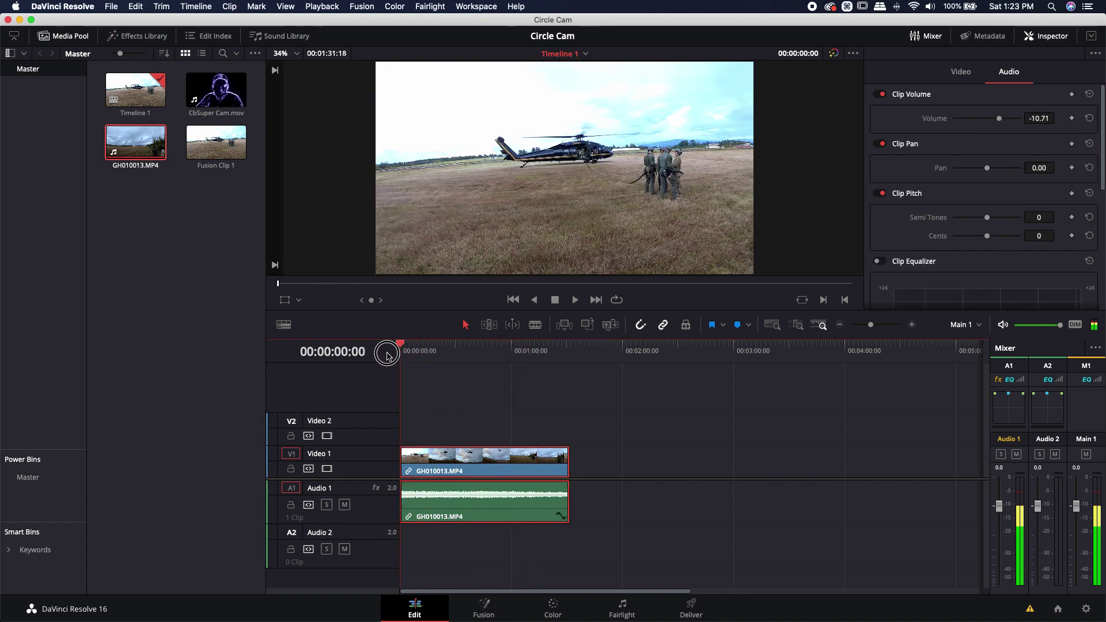
{"action": "left_click_drag", "start_coordinate": [216, 89], "coordinate": [410, 425]}
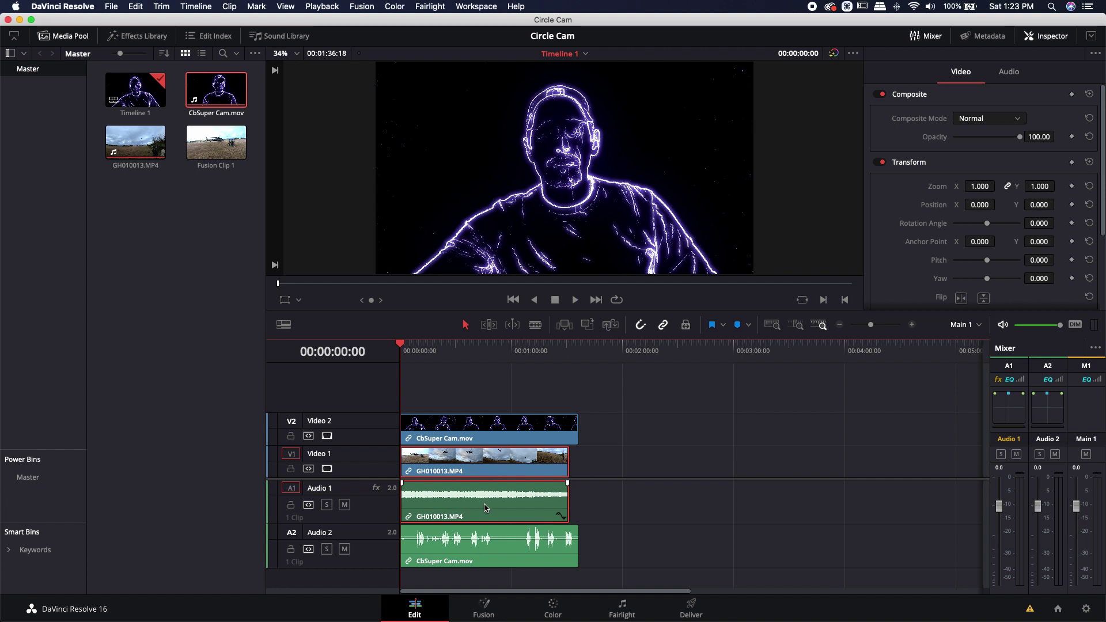
- Trim the end of CbSuper Cam.mov to line up with the end of GH010013.MP4
{"action": "left_click", "coordinate": [637, 425]}
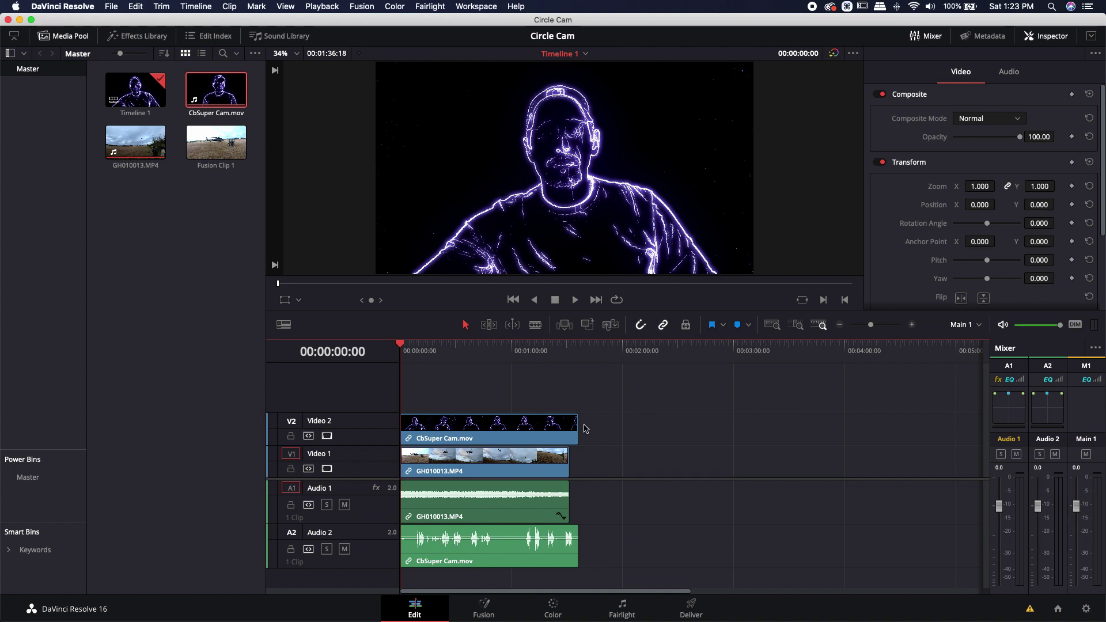
{"action": "left_click_drag", "start_coordinate": [578, 424], "coordinate": [569, 424]}
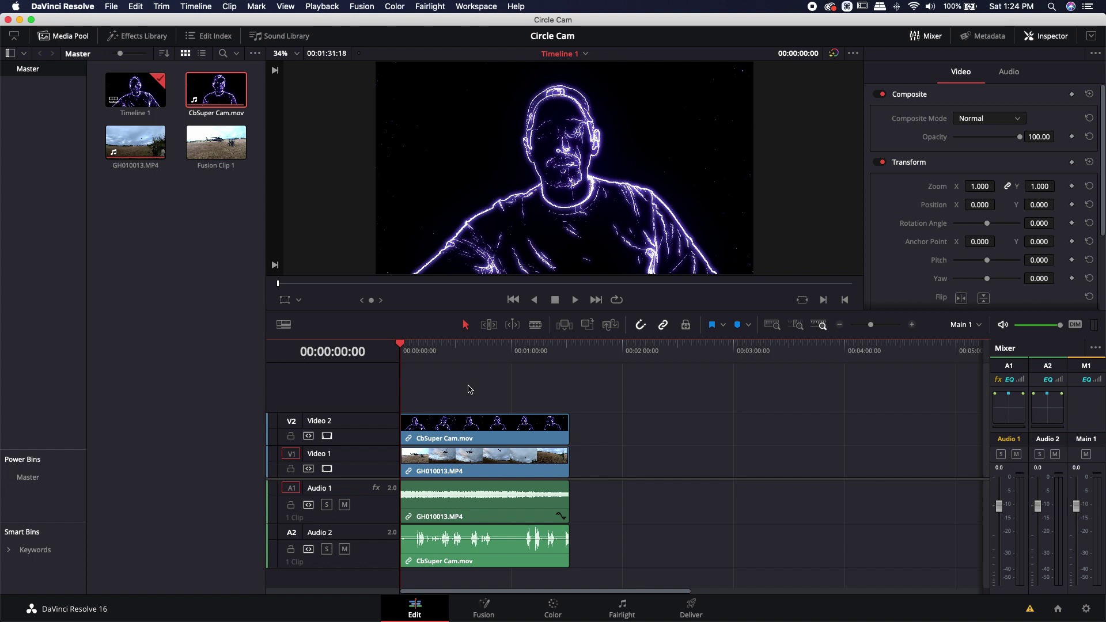
- Merge the V1 and V2 video clips, without their audio, into a new Fusion clip
{"action": "key", "text": "alt"}
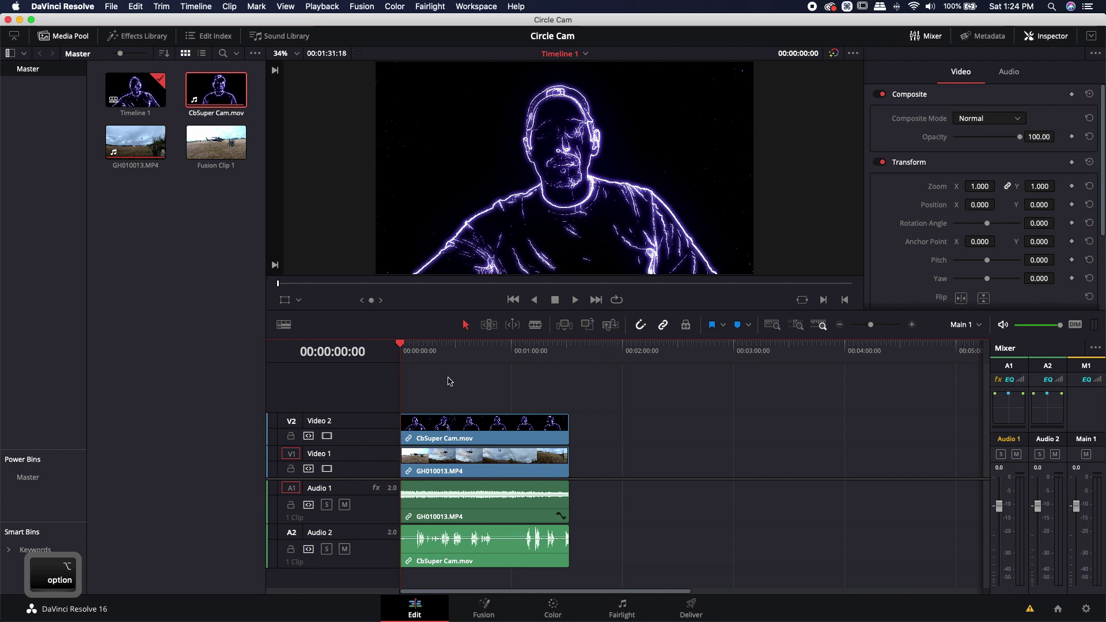
{"action": "left_click_drag", "start_coordinate": [443, 378], "coordinate": [604, 469]}
{"action": "right_click", "coordinate": [512, 433]}
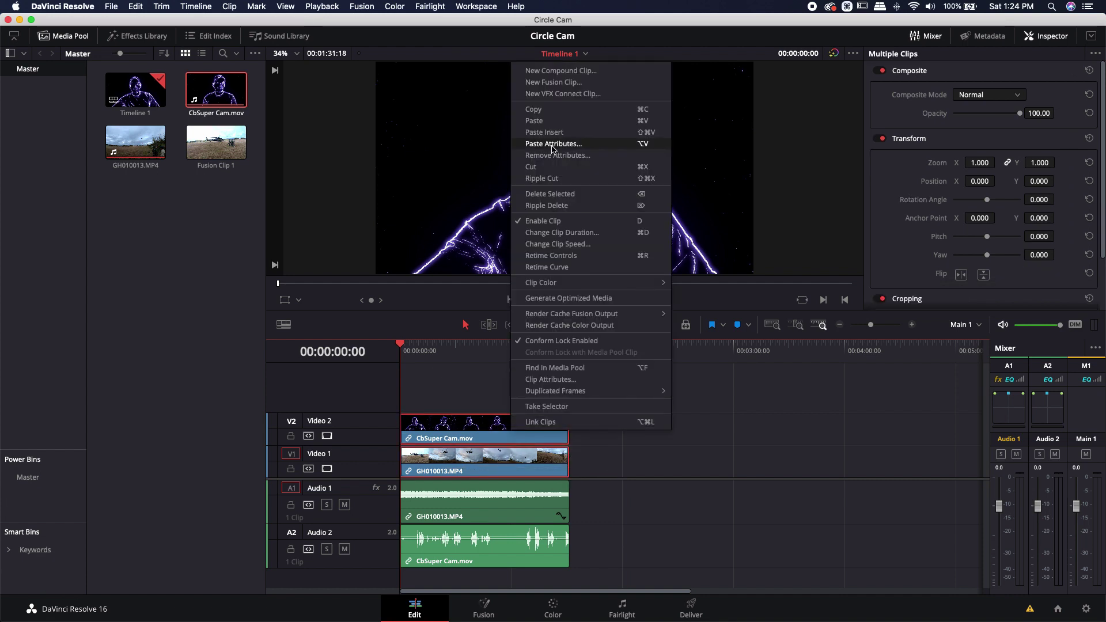
{"action": "left_click", "coordinate": [547, 83]}
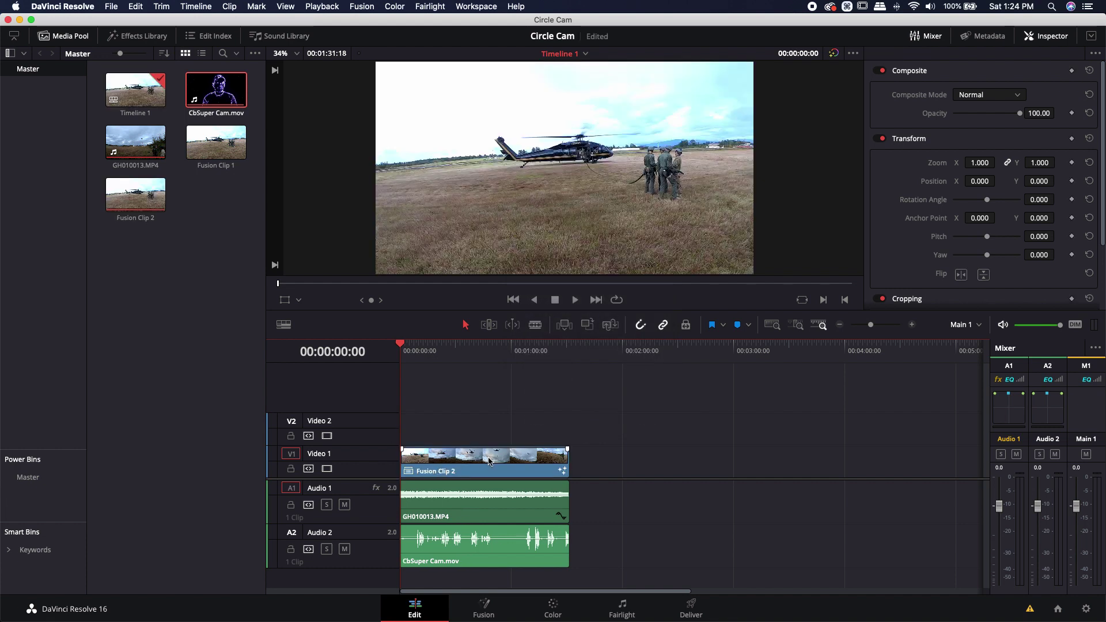
- On the Fusion page, preview MediaIn1's helicopter footage and position it below Merge1
{"action": "left_click", "coordinate": [477, 611]}
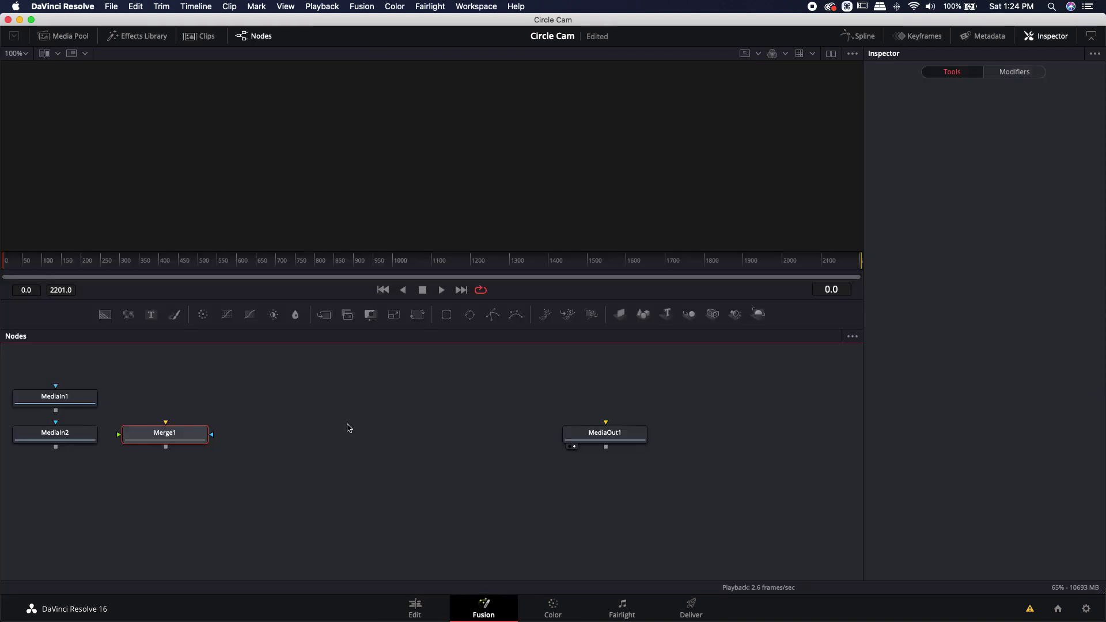
{"action": "left_click_drag", "start_coordinate": [111, 429], "coordinate": [221, 393]}
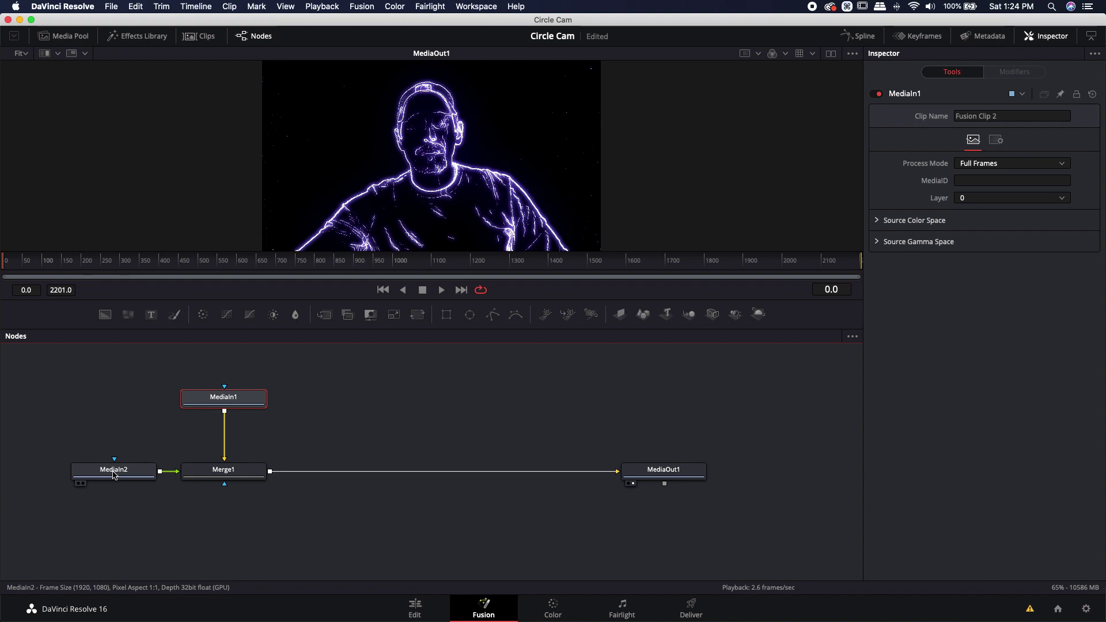
{"action": "key", "text": "1"}
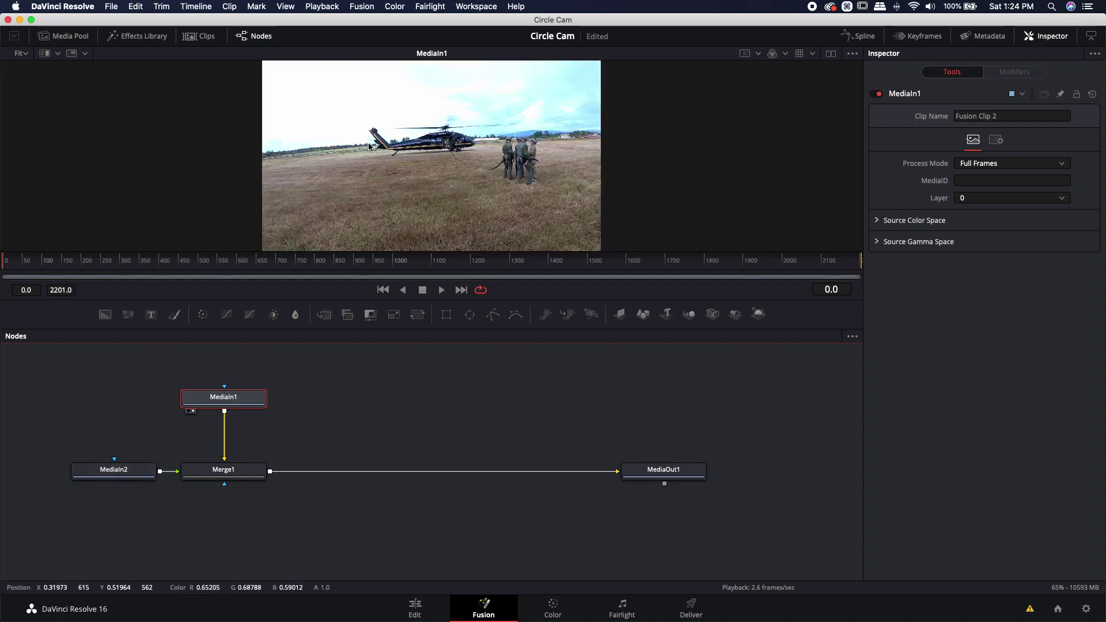
{"action": "left_click_drag", "start_coordinate": [249, 394], "coordinate": [248, 538]}
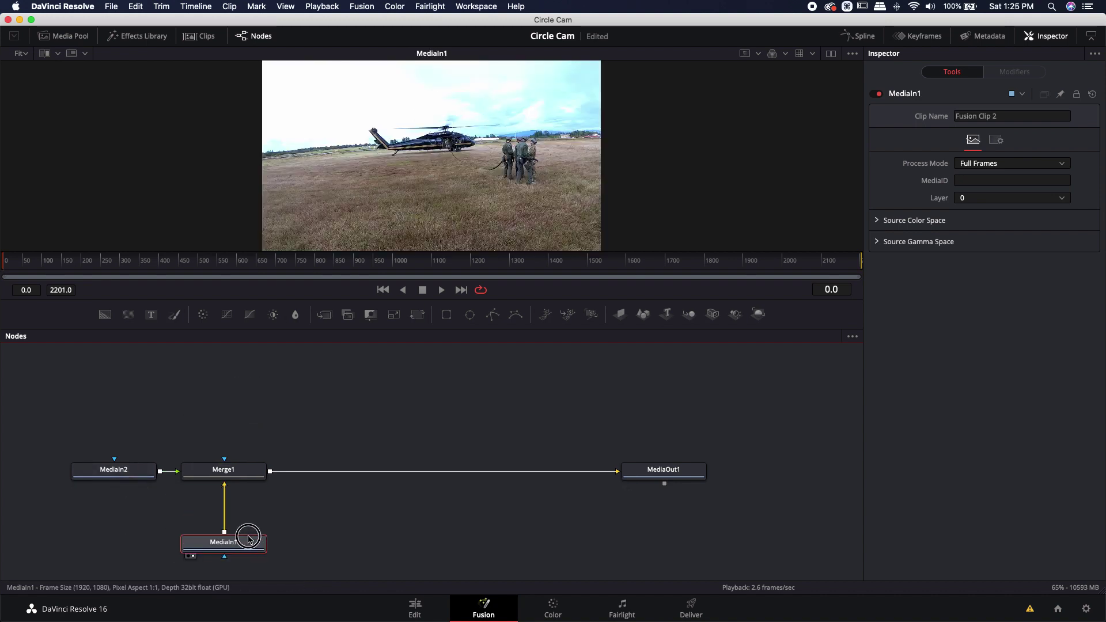
- Connect webcam MediaIn2 as Merge1's foreground and helicopter MediaIn1 as its background
{"action": "left_click", "coordinate": [114, 469]}
{"action": "key", "text": "1"}
{"action": "left_click_drag", "start_coordinate": [113, 470], "coordinate": [223, 397]}
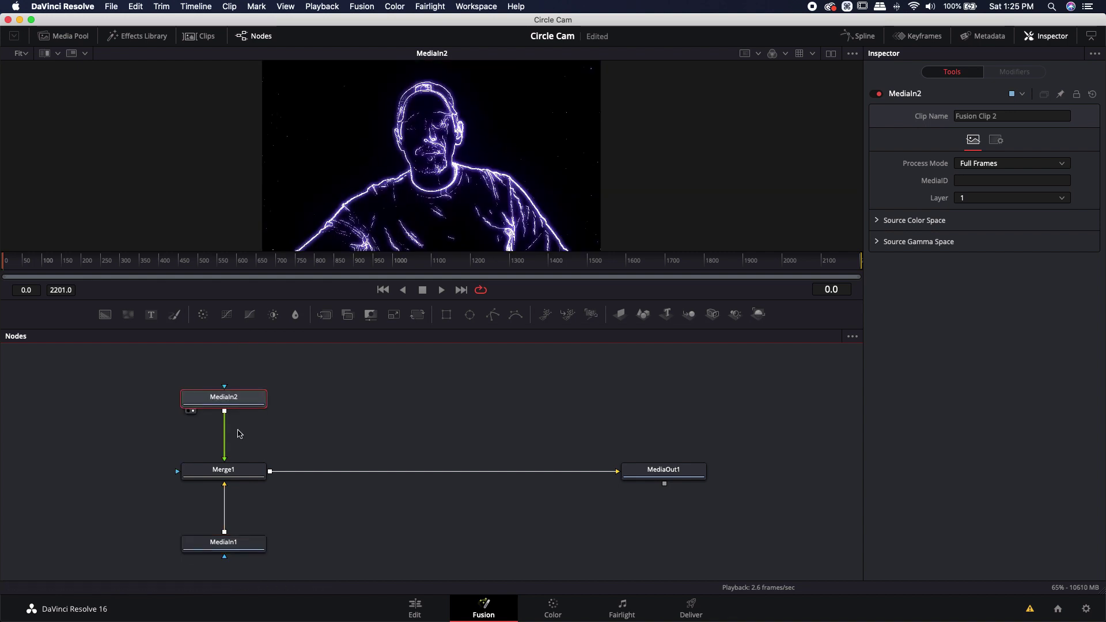
{"action": "left_click_drag", "start_coordinate": [223, 542], "coordinate": [113, 469]}
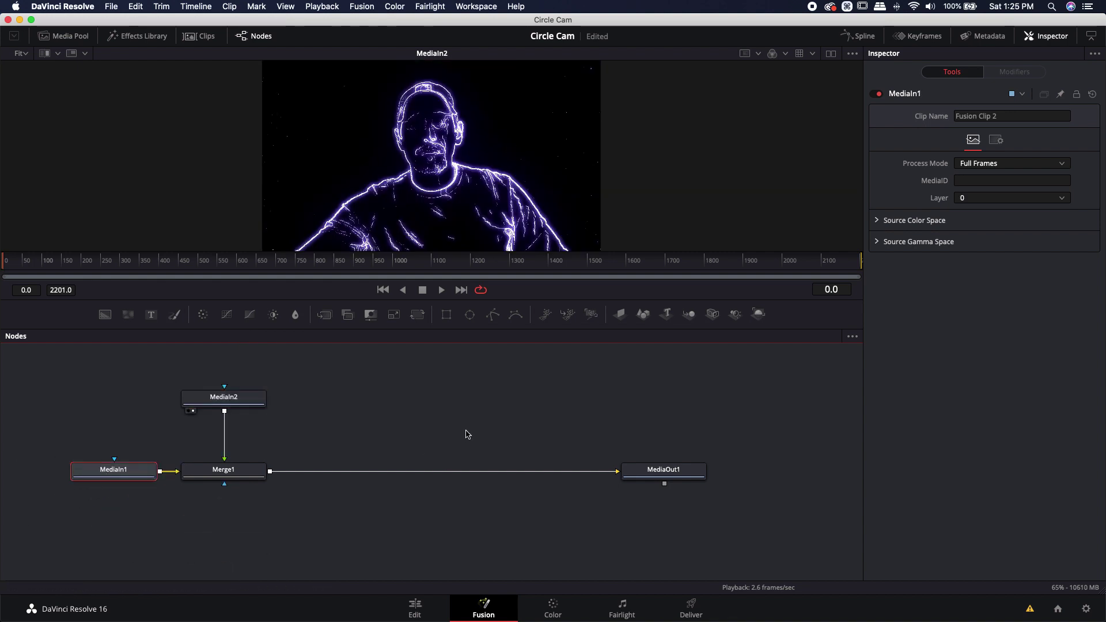
{"action": "scroll", "coordinate": [406, 425], "scroll_direction": "up", "scroll_amount": 2}
{"action": "left_click", "coordinate": [236, 421]}
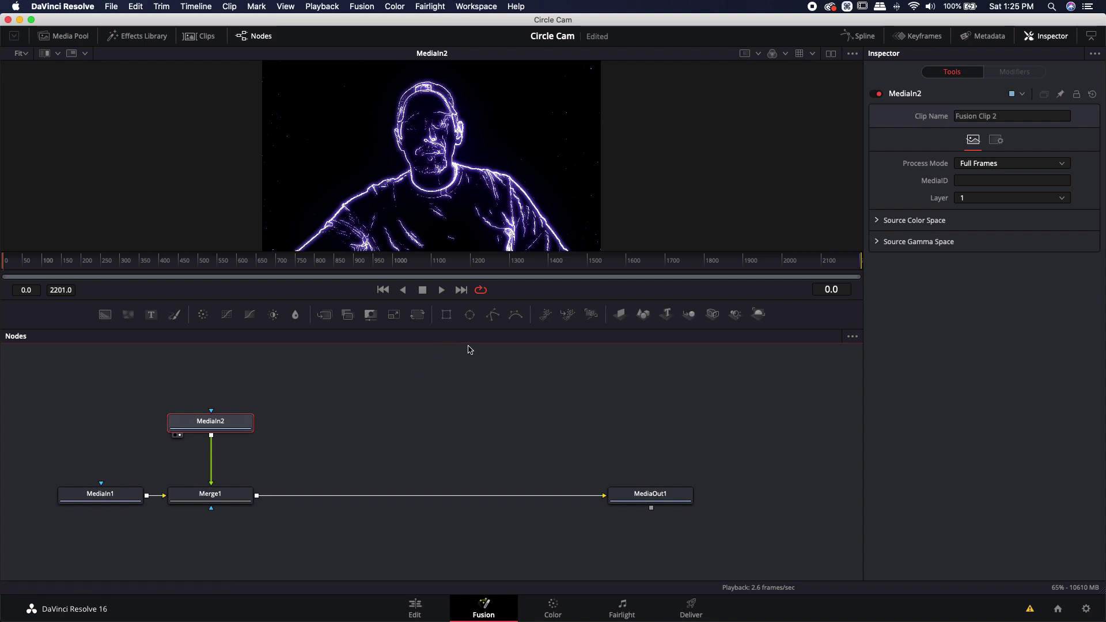
- Attach an Ellipse1 mask to MediaIn2 and view the Merge1 composite with the circular webcam
{"action": "left_click", "coordinate": [471, 317]}
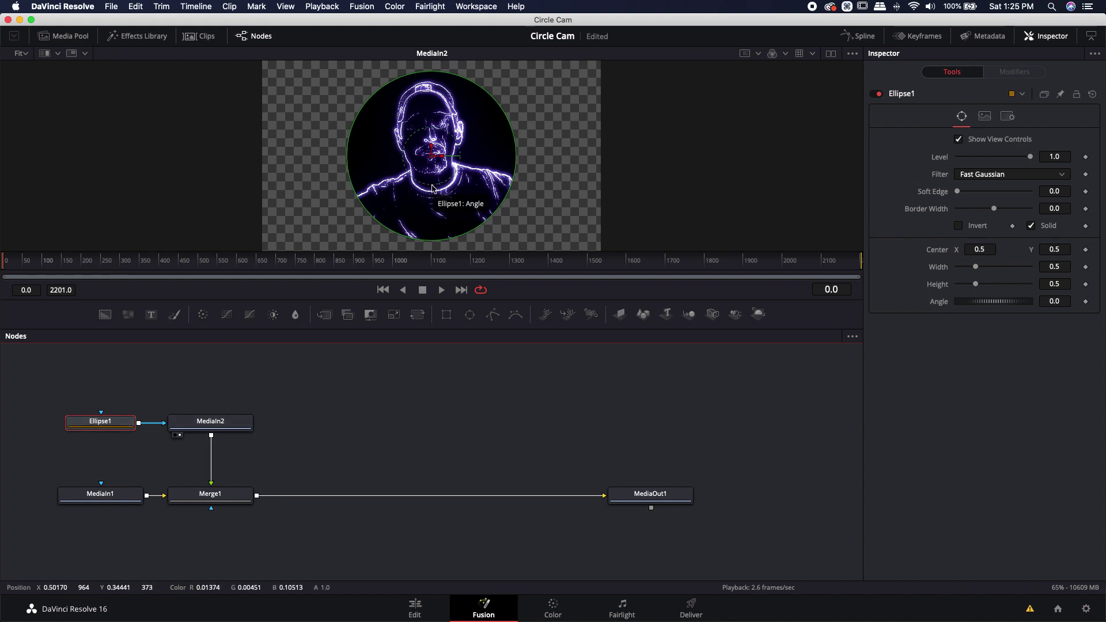
{"action": "left_click_drag", "start_coordinate": [242, 495], "coordinate": [365, 190]}
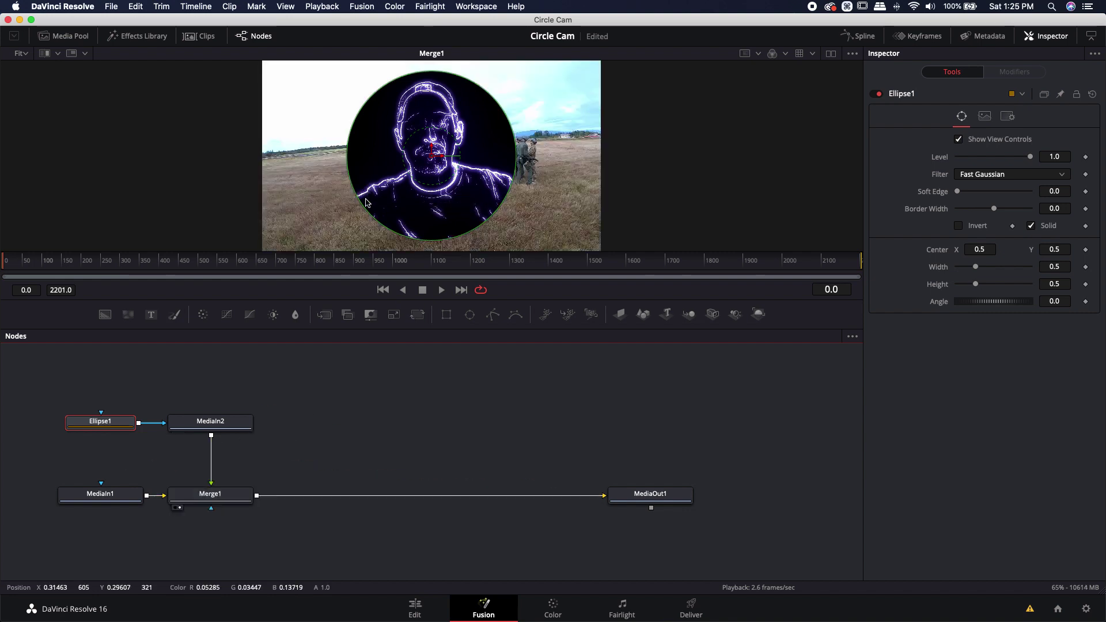
{"action": "left_click_drag", "start_coordinate": [102, 421], "coordinate": [213, 384]}
{"action": "key", "text": "ctrl+f"}
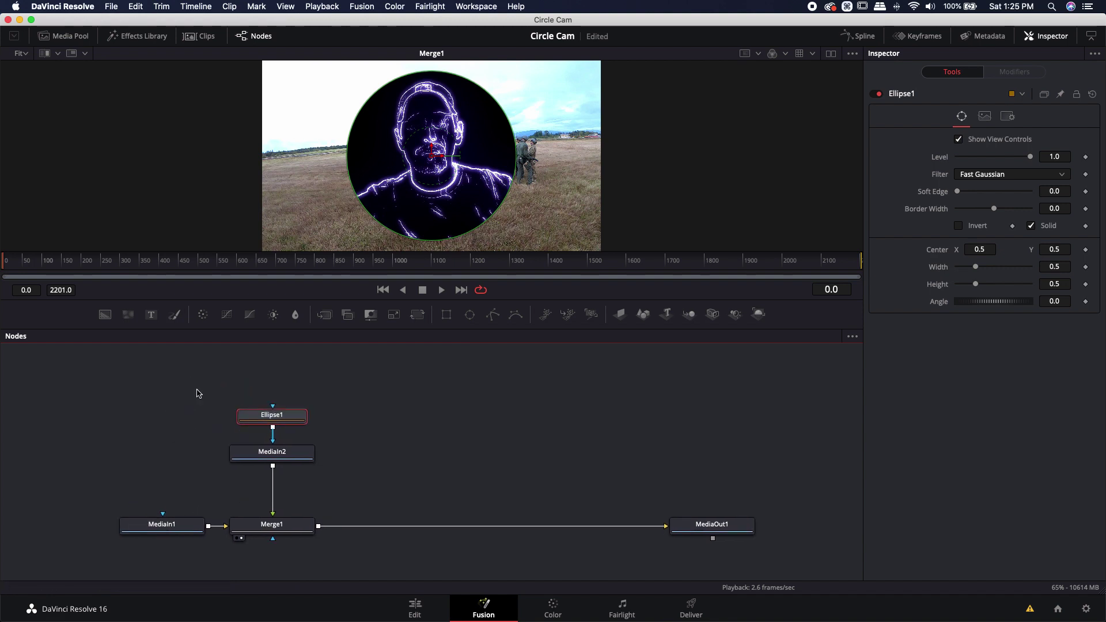
{"action": "left_click", "coordinate": [266, 458]}
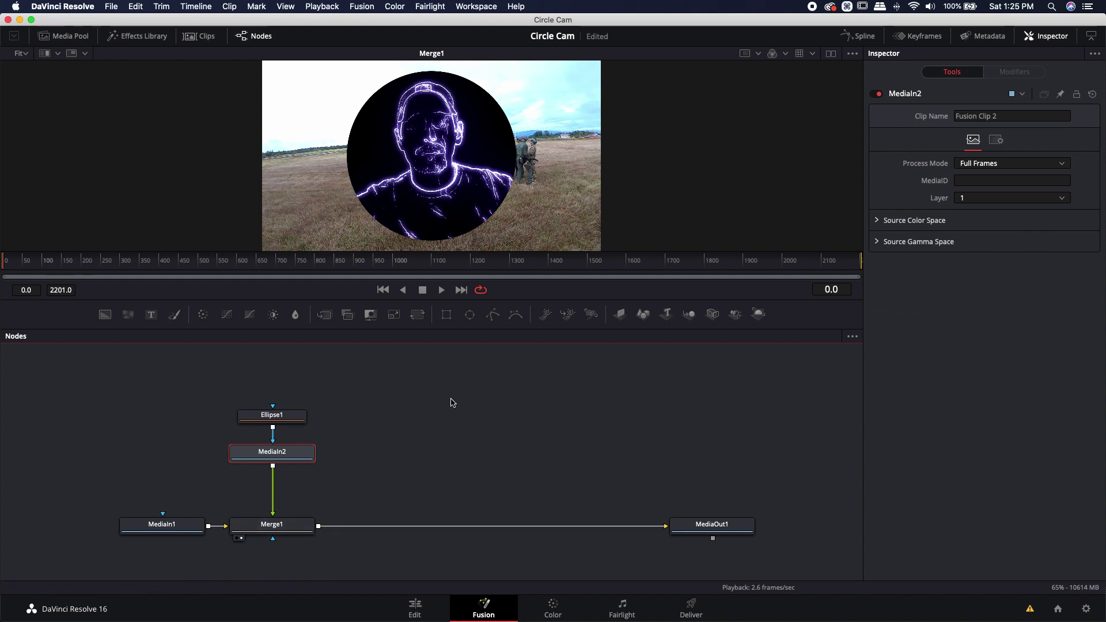
- Add Transform1 to scale the circular webcam to 0.58 and move it lower-right
{"action": "left_click", "coordinate": [418, 316]}
{"action": "left_click_drag", "start_coordinate": [245, 422], "coordinate": [272, 414]}
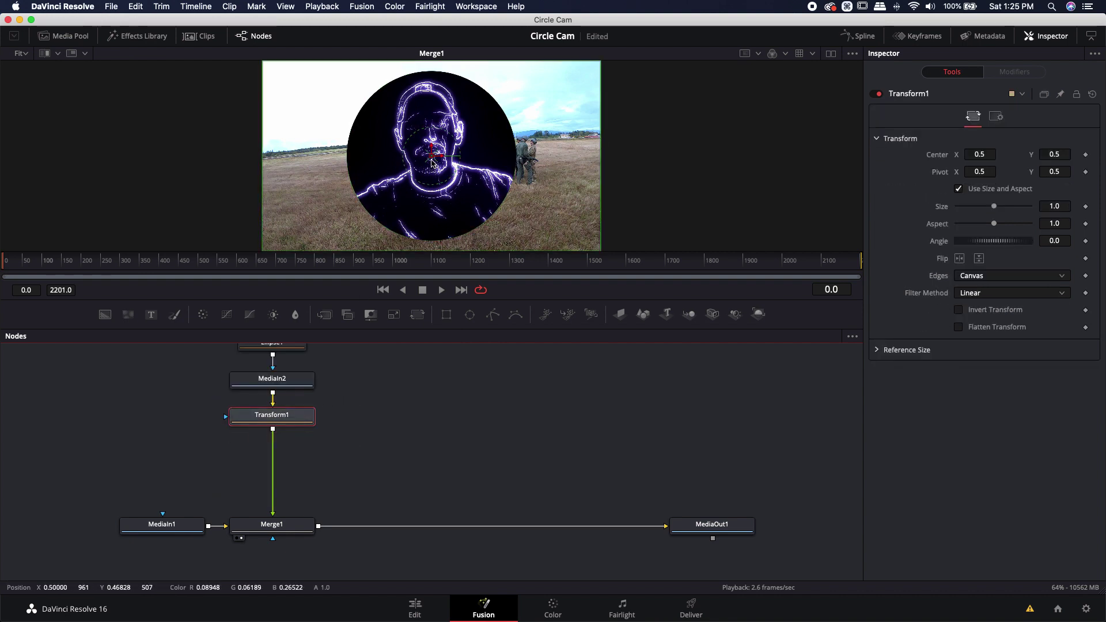
{"action": "left_click_drag", "start_coordinate": [432, 154], "coordinate": [457, 156]}
{"action": "left_click_drag", "start_coordinate": [993, 206], "coordinate": [978, 206]}
{"action": "left_click_drag", "start_coordinate": [457, 159], "coordinate": [541, 202]}
{"action": "scroll", "coordinate": [455, 420], "scroll_direction": "up", "scroll_amount": 2}
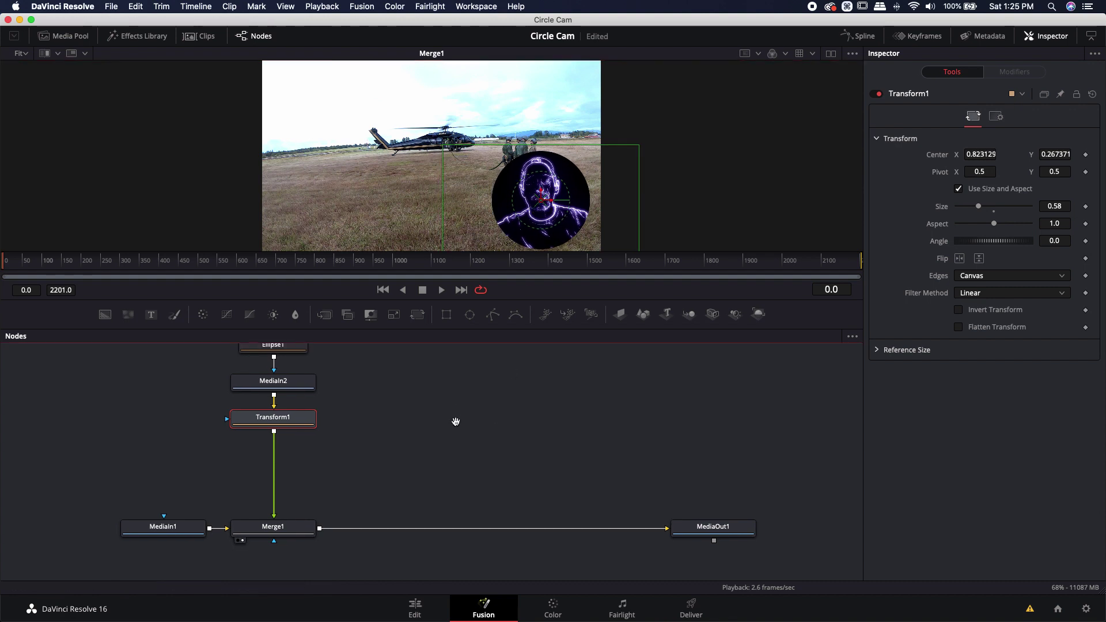
{"action": "left_click", "coordinate": [424, 615]}
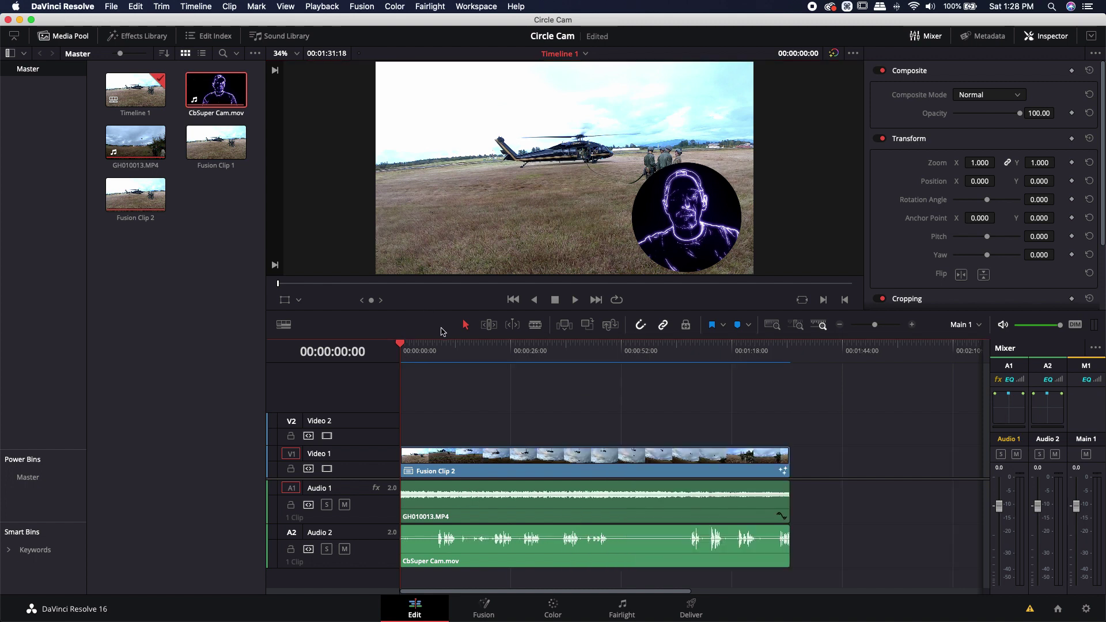
{"action": "key", "text": "space"}
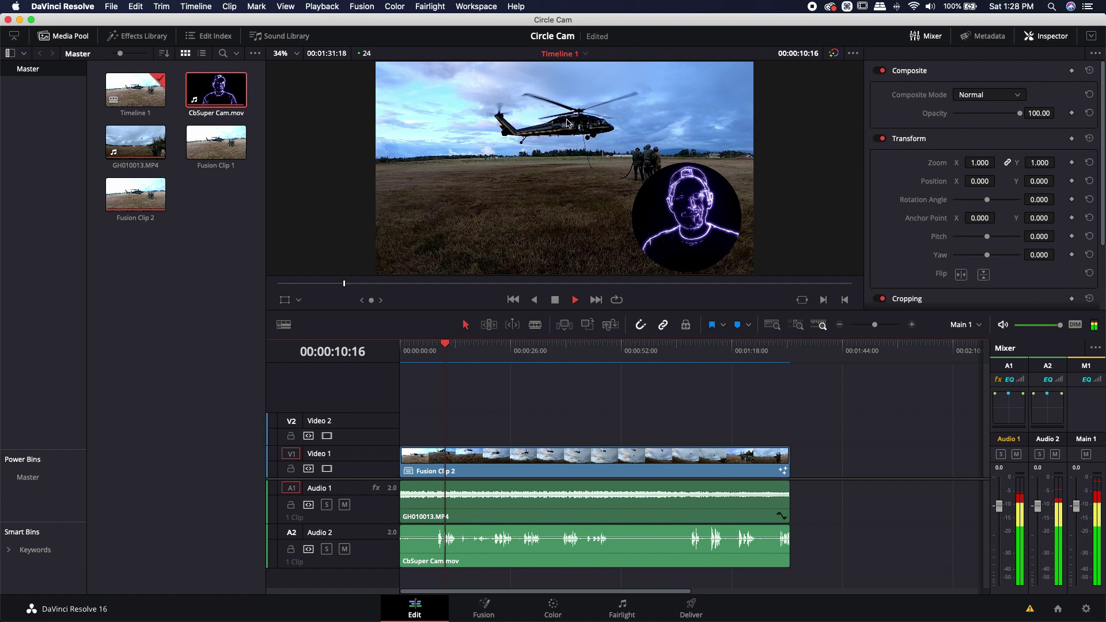
{"action": "left_click", "coordinate": [575, 299]}
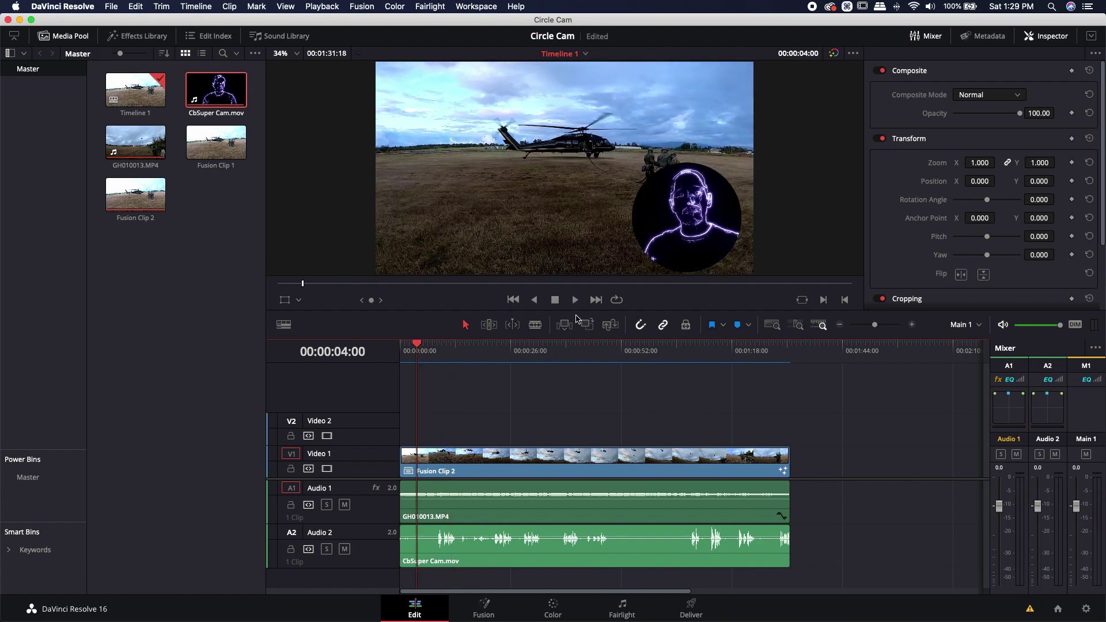